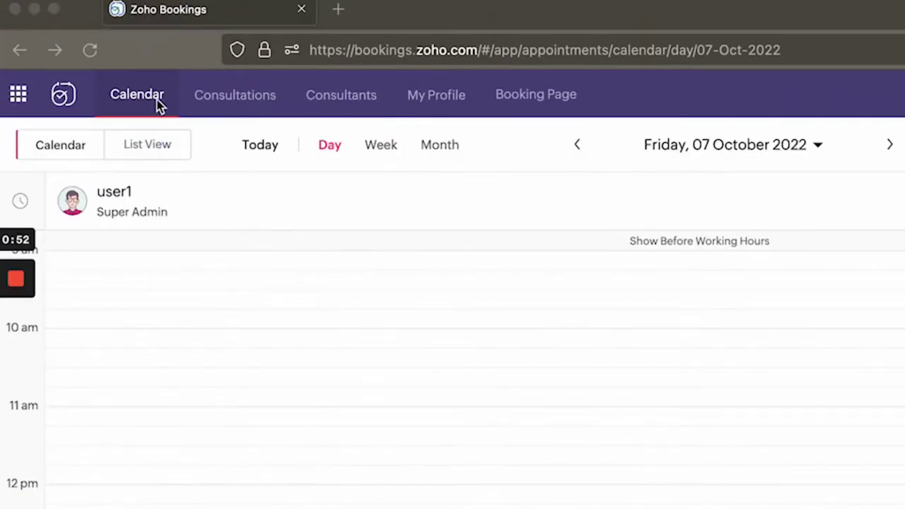
Step: Look through the available integrations for calendars, video conferencing, payments and other services
left_click(158, 104)
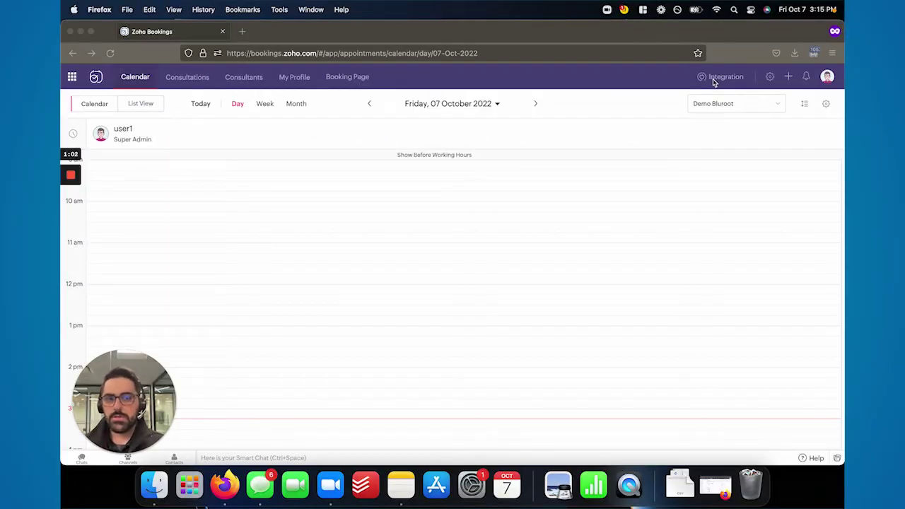
left_click(713, 82)
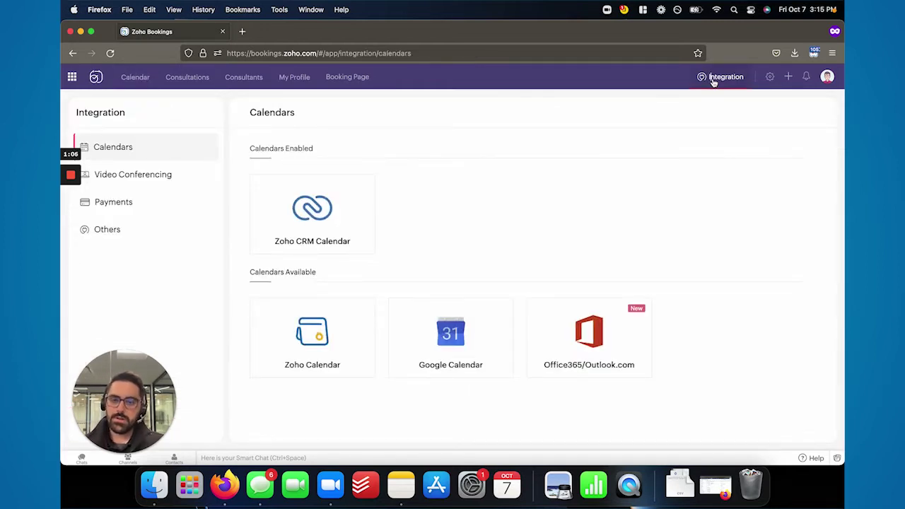
left_click(151, 181)
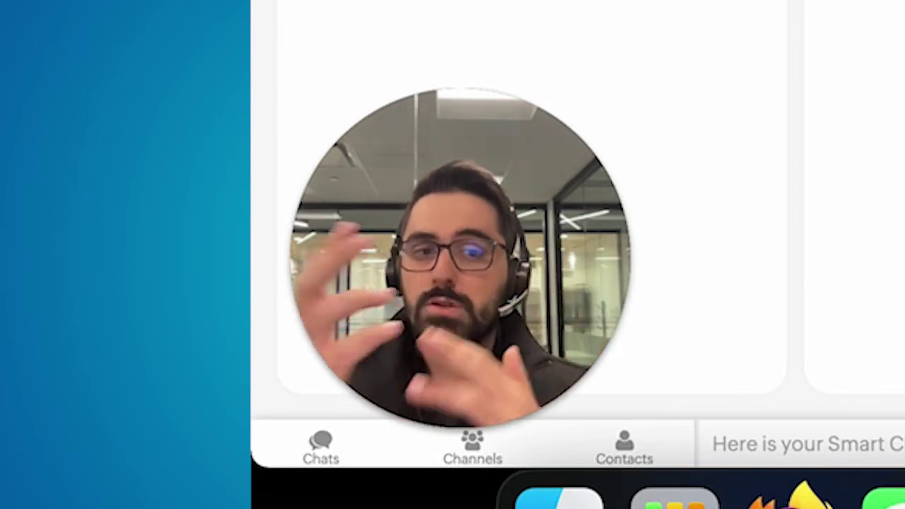
left_click(141, 204)
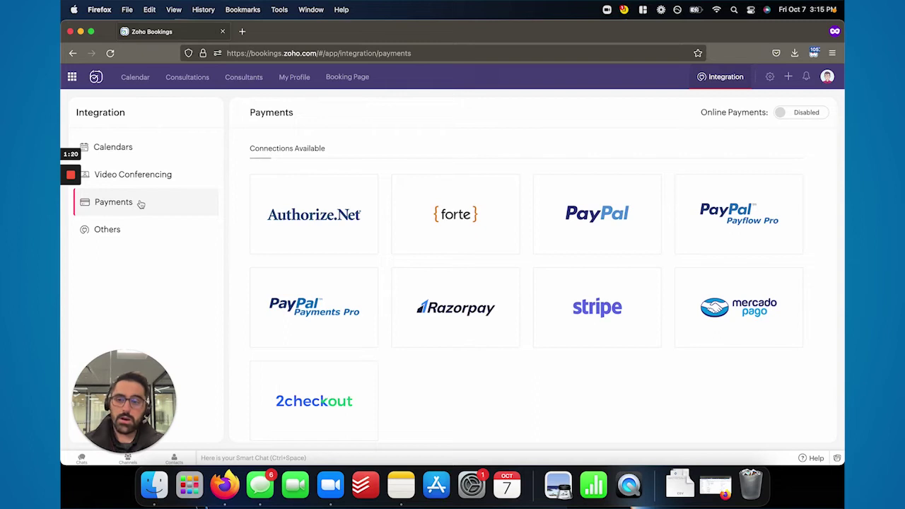
left_click(131, 230)
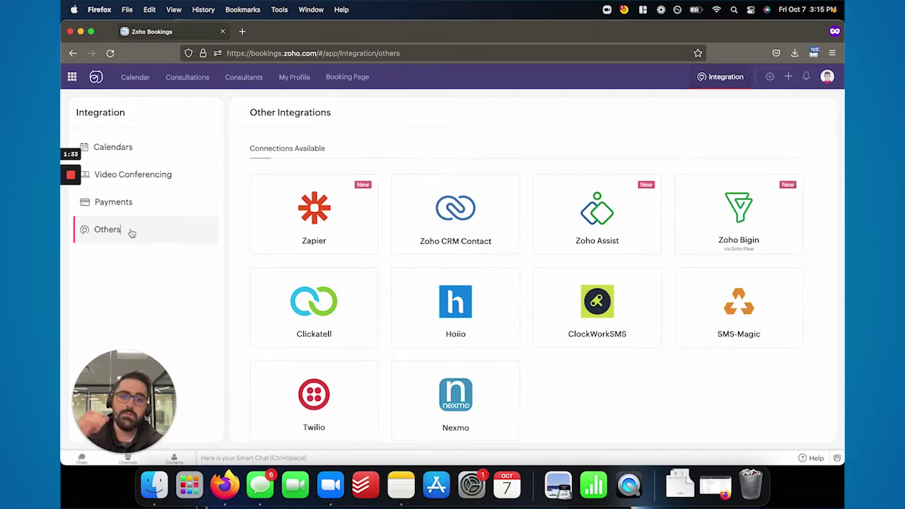
mouse_move(287, 222)
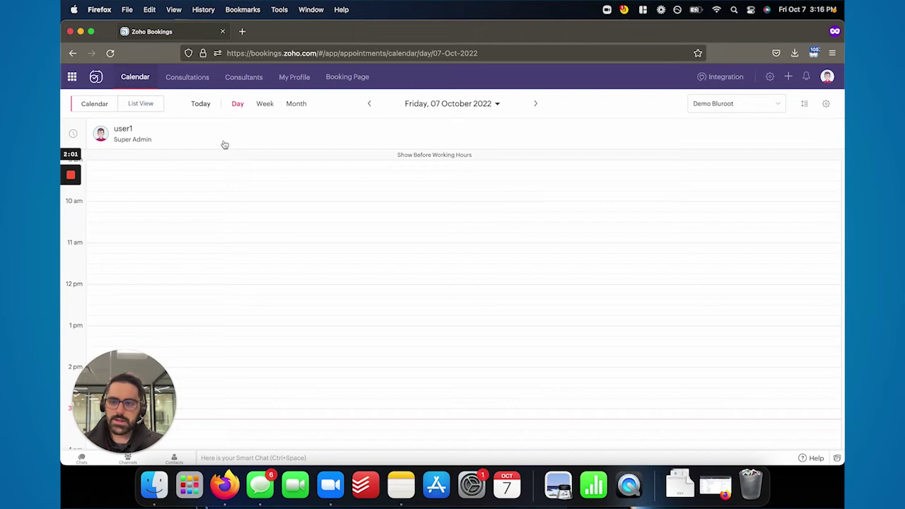
Step: View the appointments calendar by week and month, and the appointment list by day, week and month
left_click(264, 103)
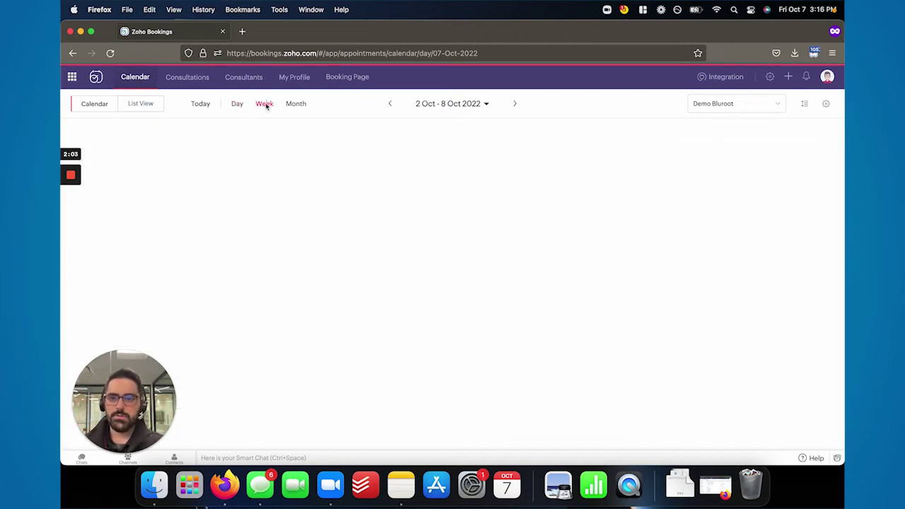
left_click(294, 105)
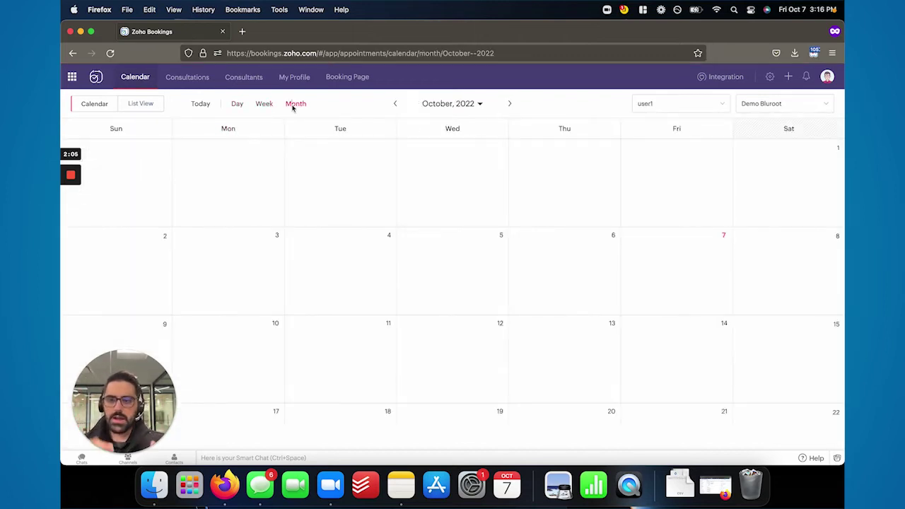
left_click(137, 105)
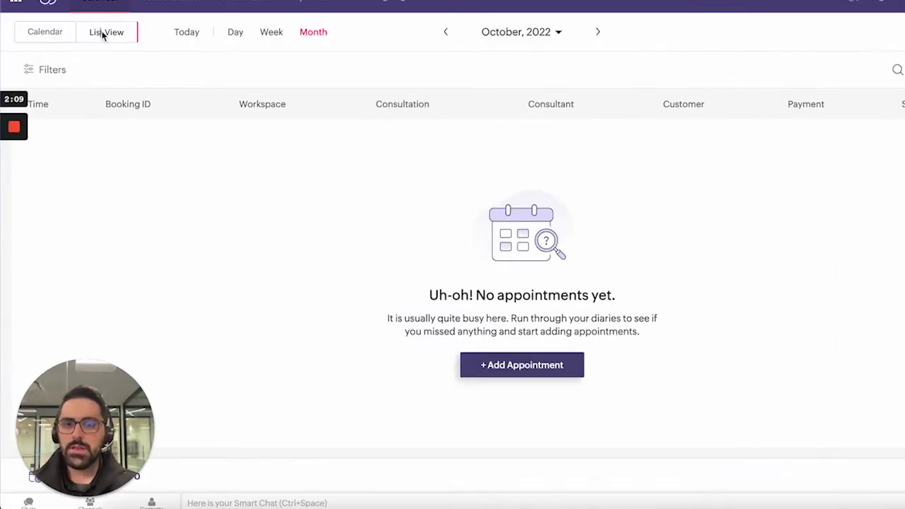
left_click(238, 35)
left_click(273, 33)
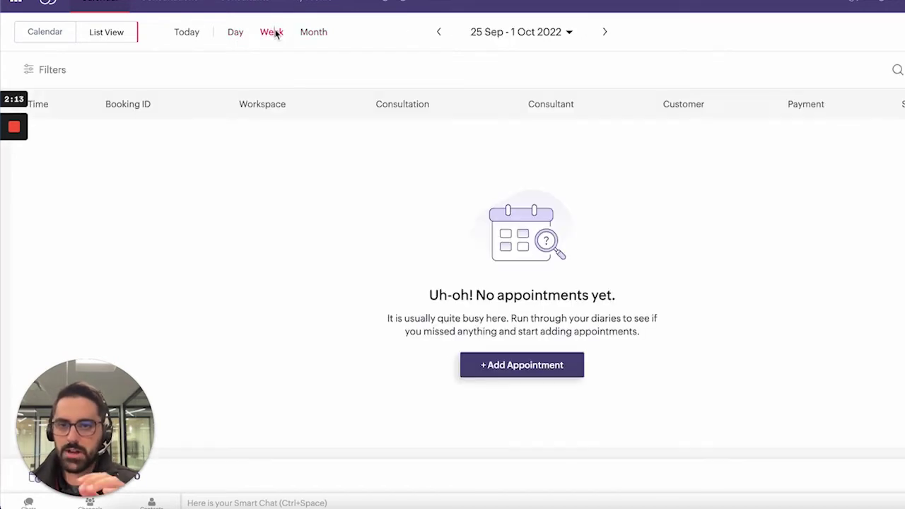
left_click(315, 37)
left_click(234, 37)
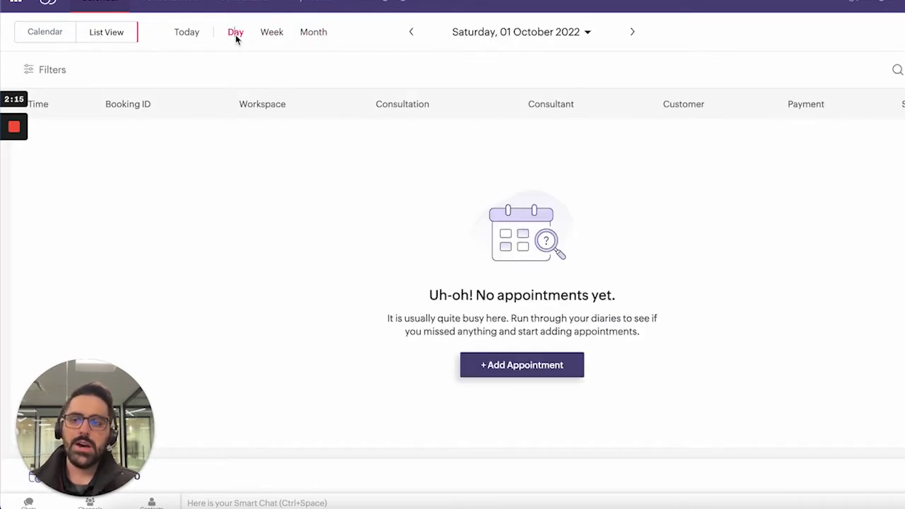
Step: Try the All Consultation filter on the appointment list, remove it and close the filters
left_click(51, 70)
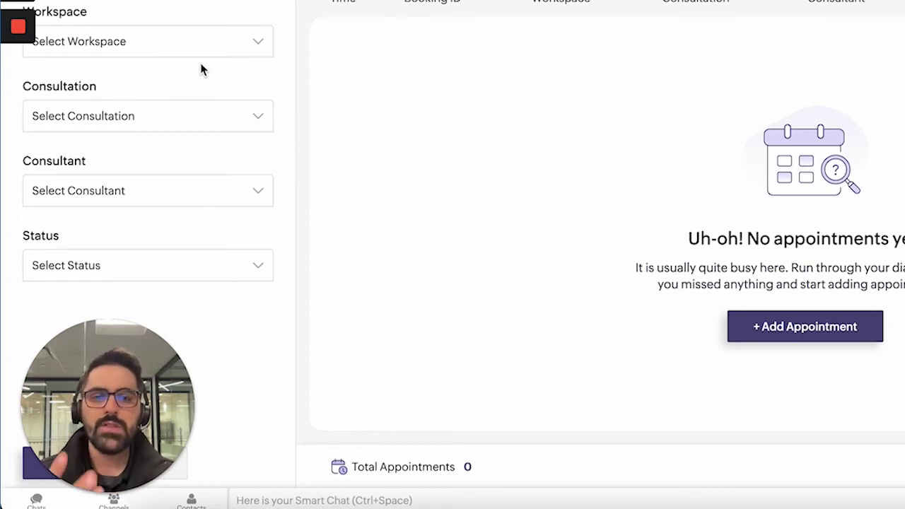
left_click(196, 50)
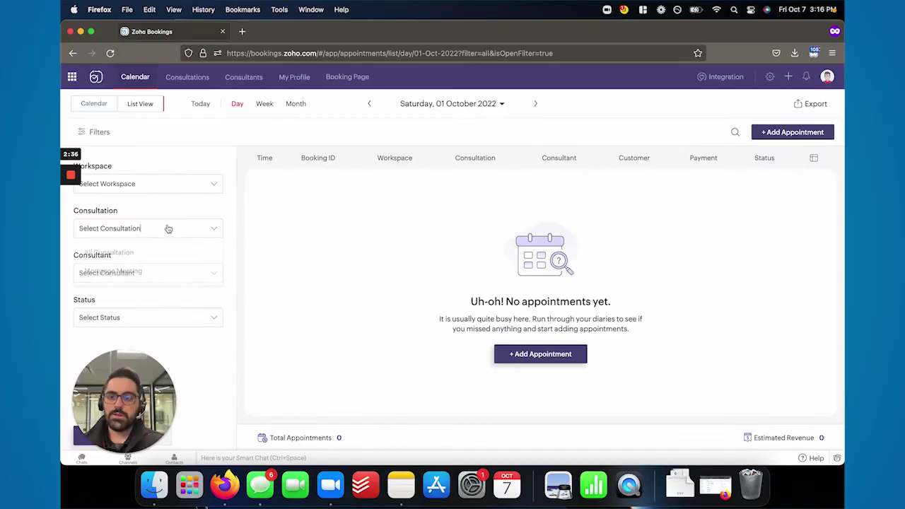
left_click(182, 116)
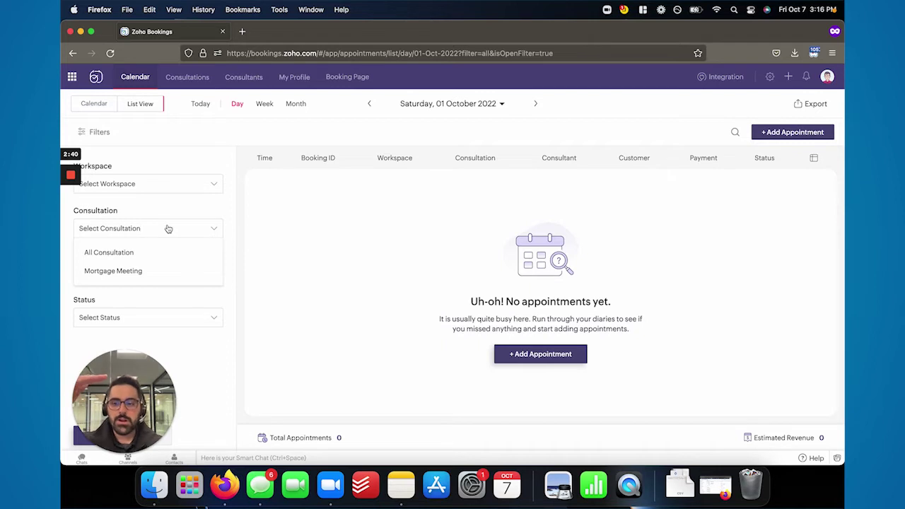
left_click(143, 273)
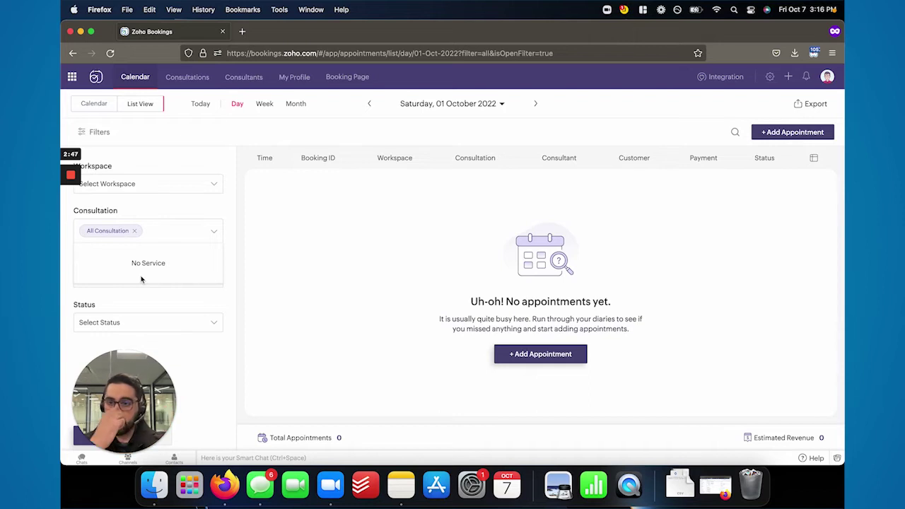
left_click(134, 232)
left_click(191, 297)
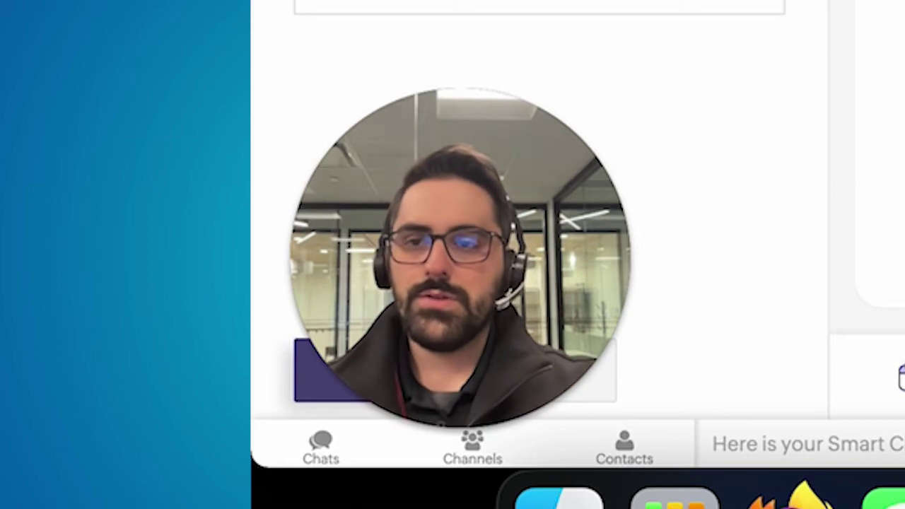
left_click(332, 371)
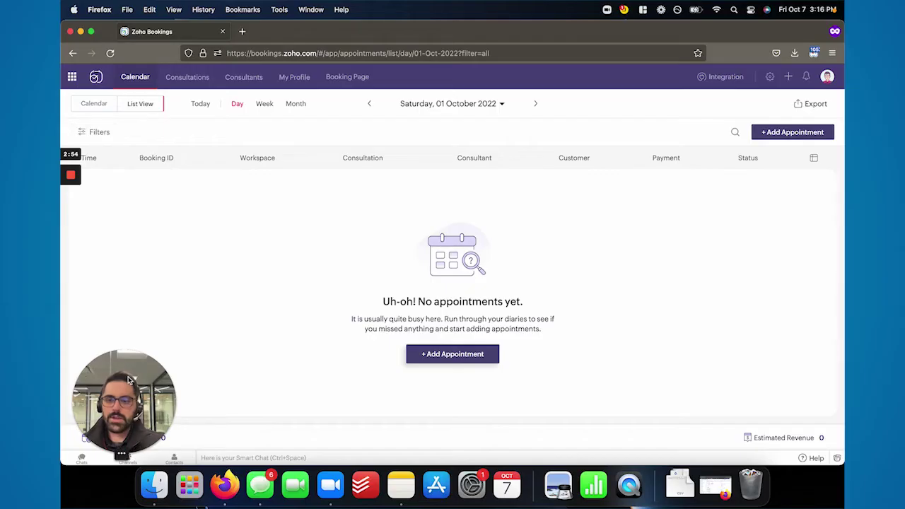
left_click_drag(129, 380, 210, 319)
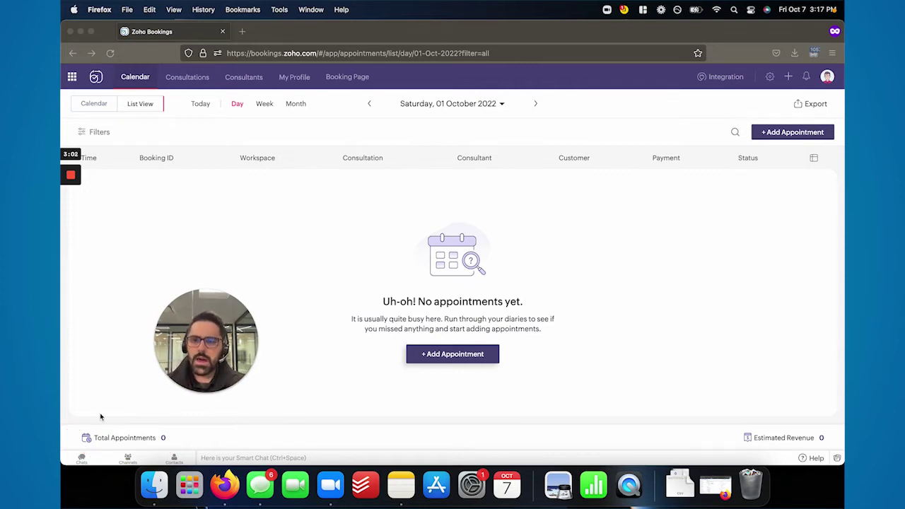
mouse_move(182, 367)
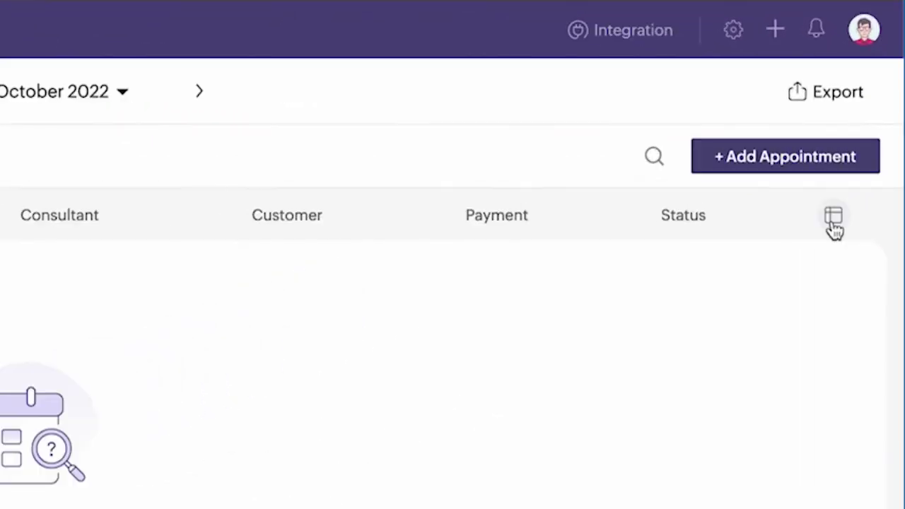
Step: Hide the Workspace column in the appointment list and apply the column selection
left_click(833, 219)
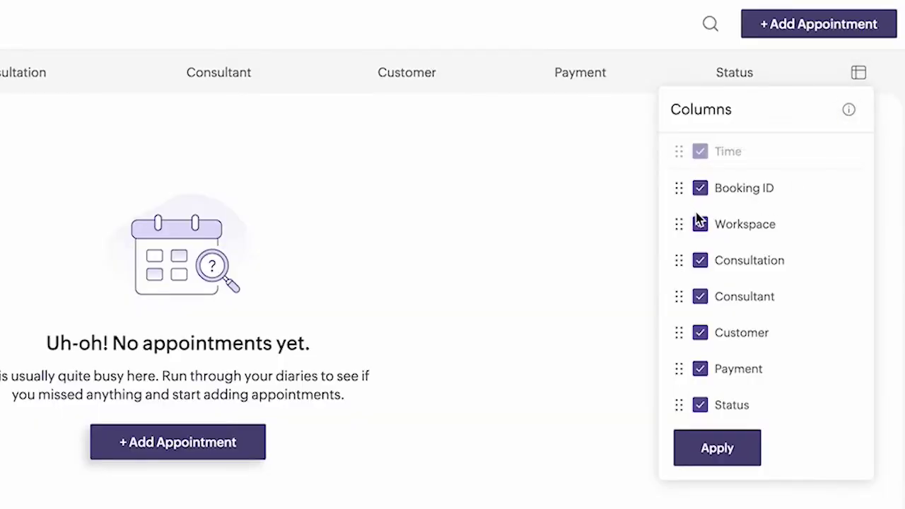
left_click(730, 239)
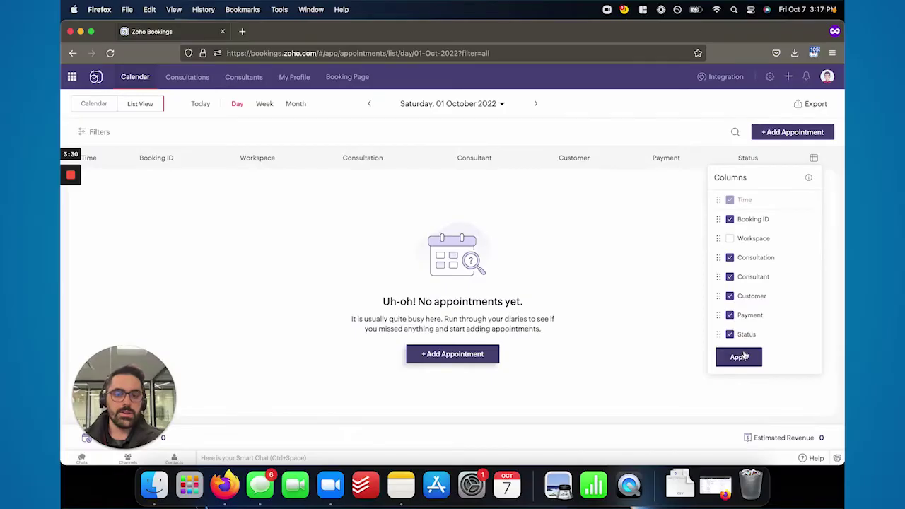
left_click(717, 447)
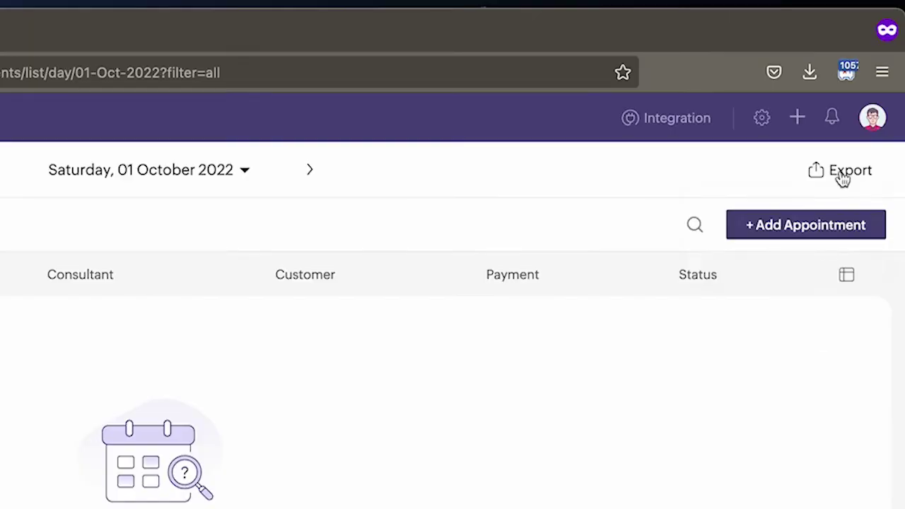
left_click(810, 103)
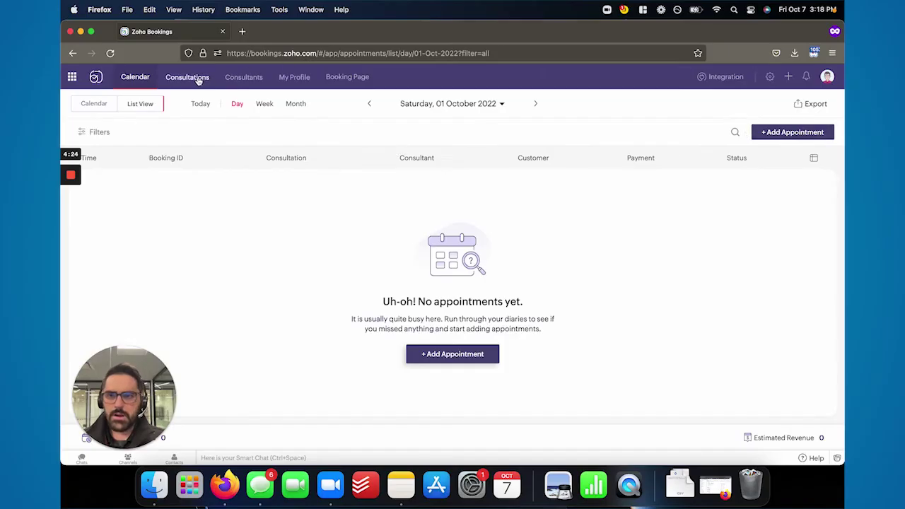
Step: Look over the consultations with the types that can be added, the consultants and the personal profile
left_click(196, 79)
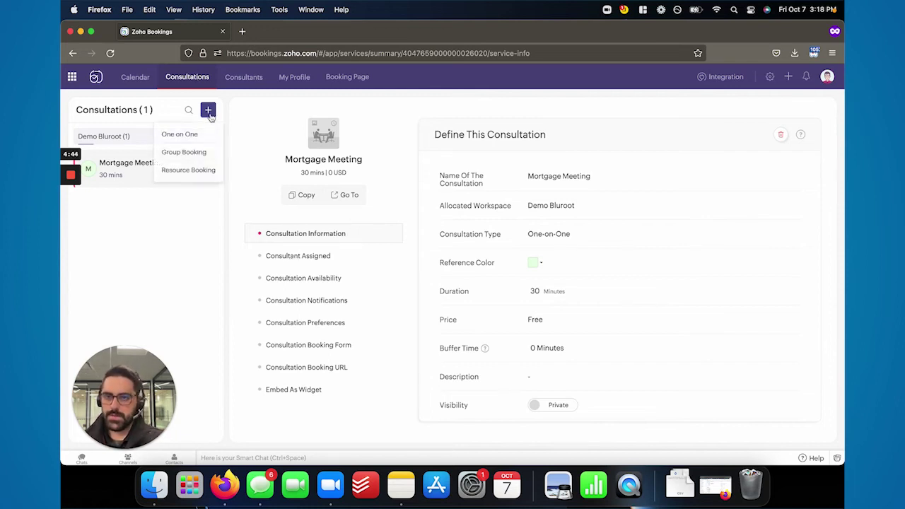
left_click(238, 83)
left_click(293, 84)
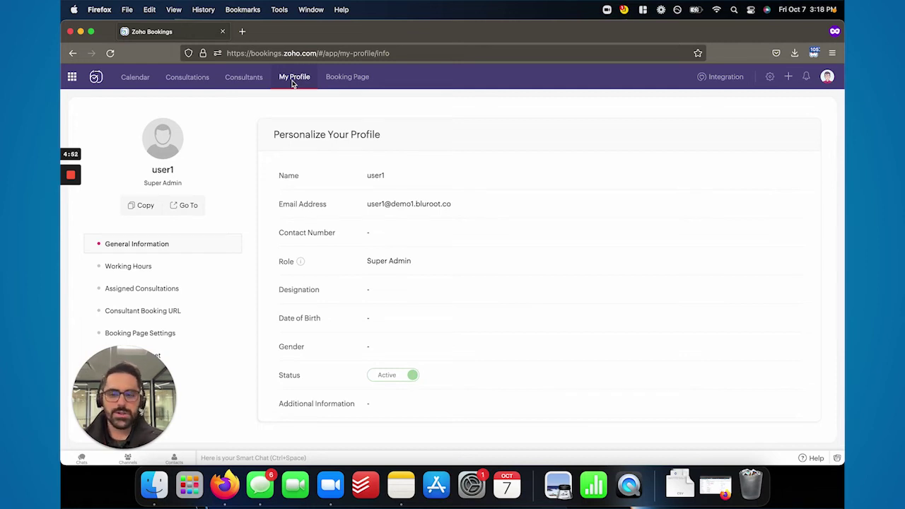
Step: Review the general business settings and the settings of the Demo Bluroot workspace
left_click(770, 77)
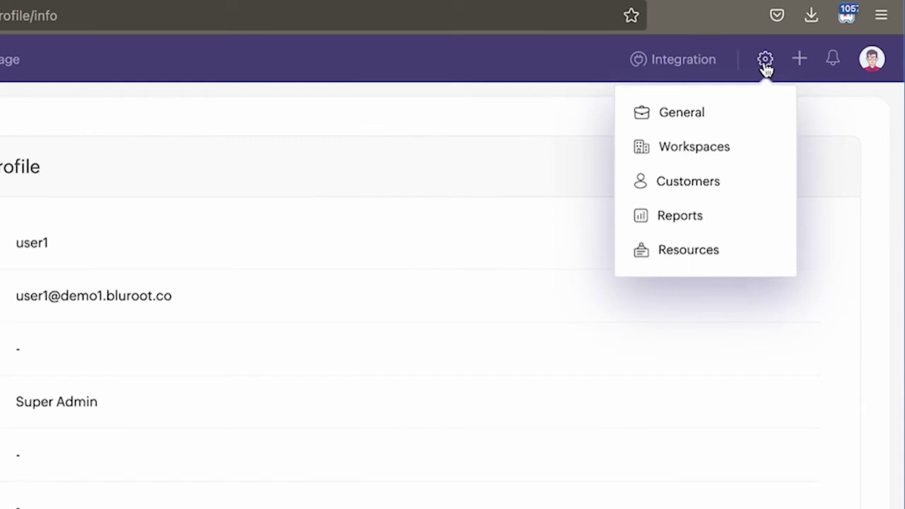
left_click(711, 114)
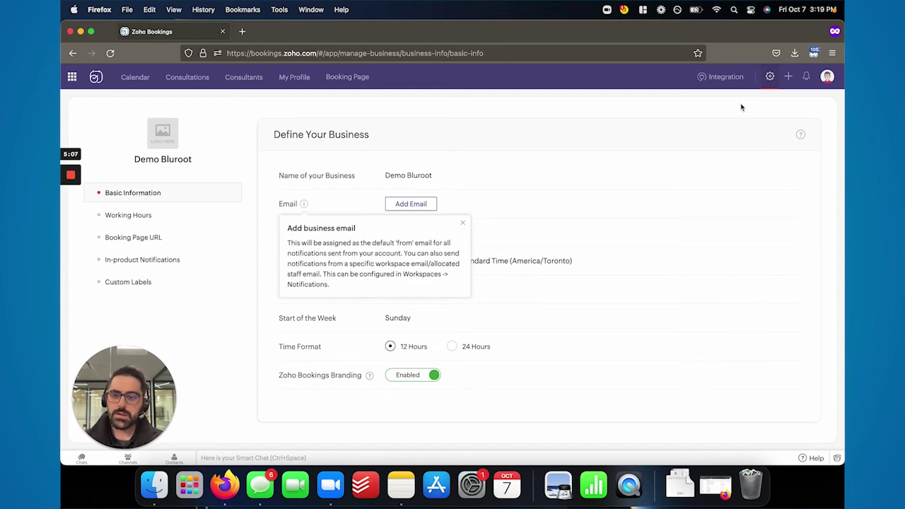
left_click(739, 120)
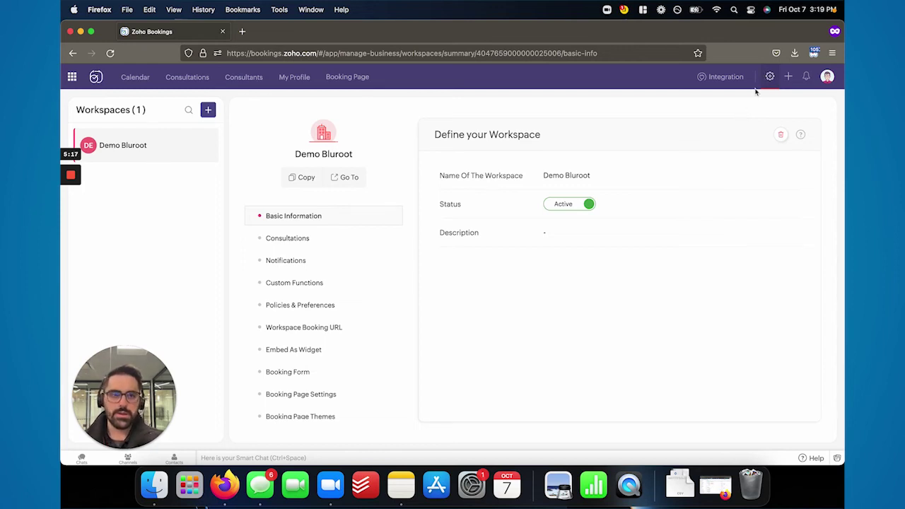
Step: Start a new report of type Bookings based on Appointment Type
left_click(769, 76)
left_click(736, 141)
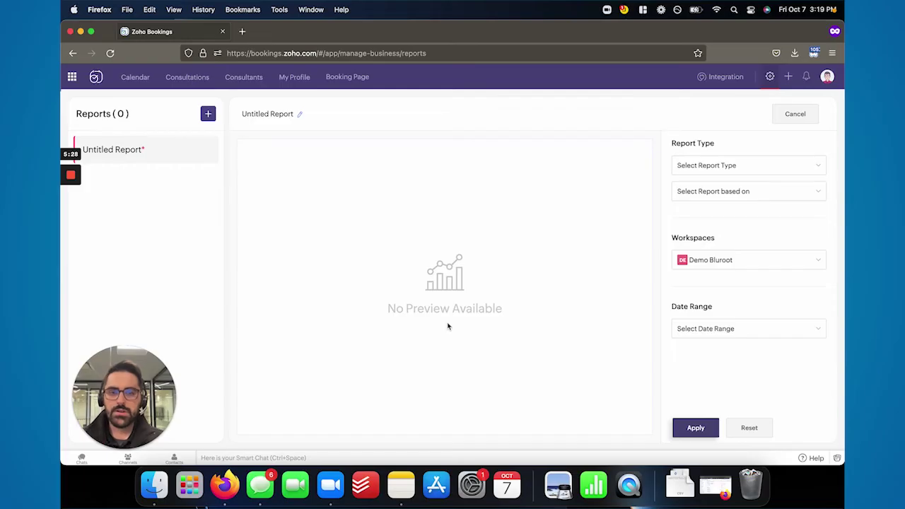
left_click(715, 165)
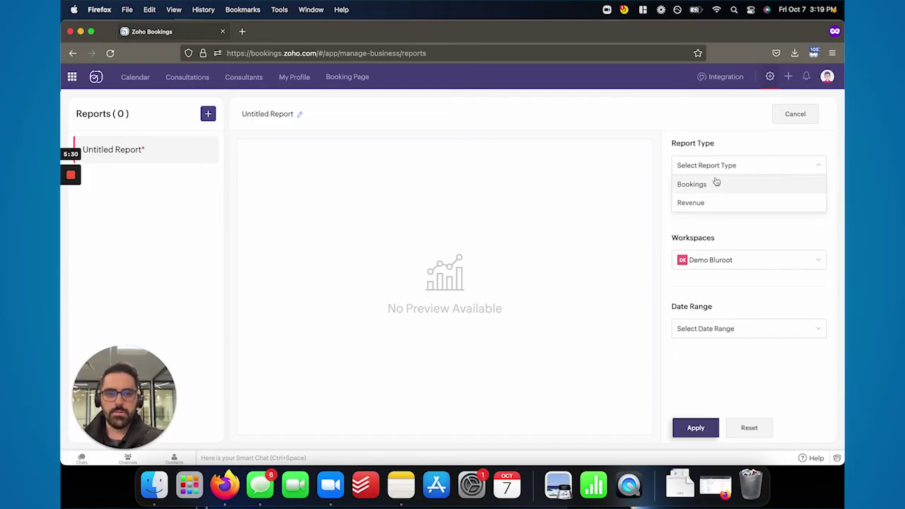
left_click(714, 183)
left_click(715, 188)
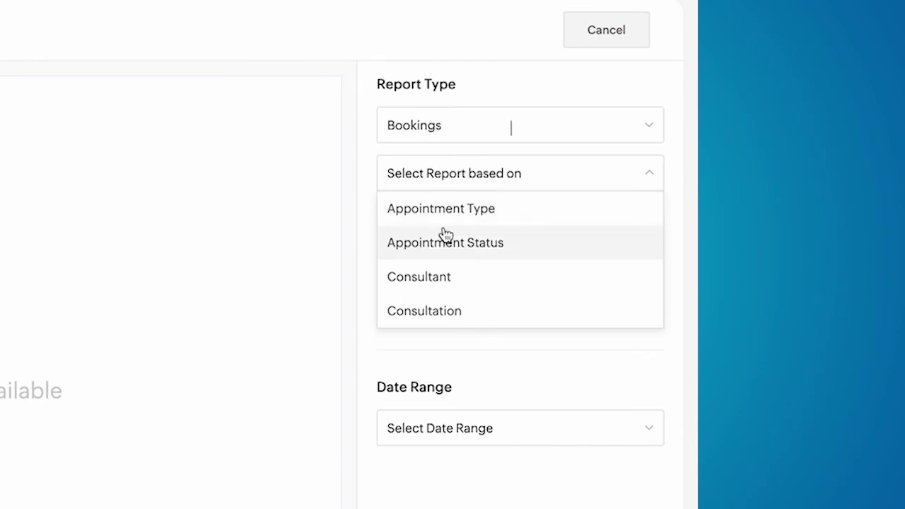
left_click(445, 216)
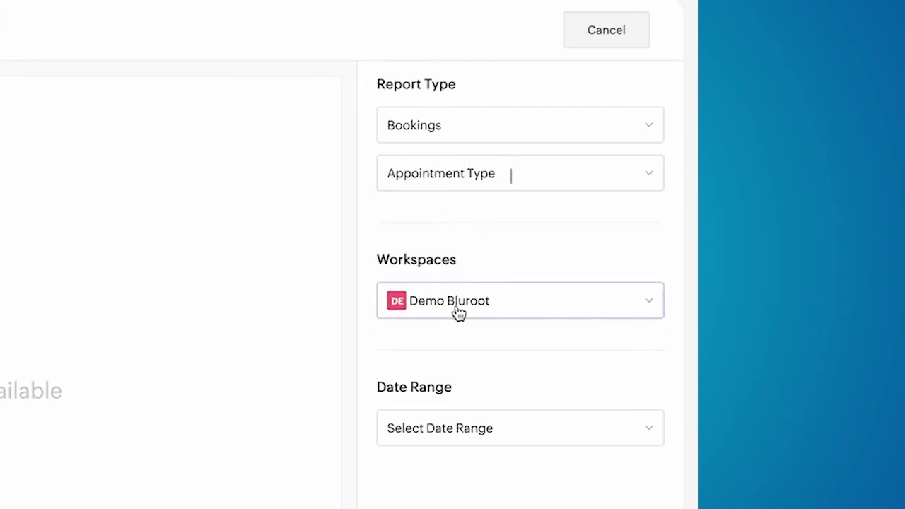
Step: Set the report's date range to Month and apply the report settings
left_click(429, 442)
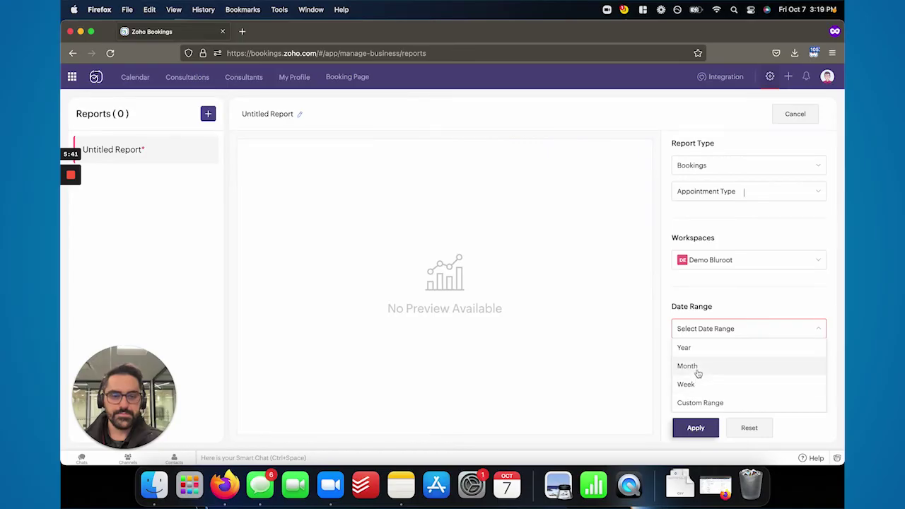
left_click(696, 366)
left_click(695, 428)
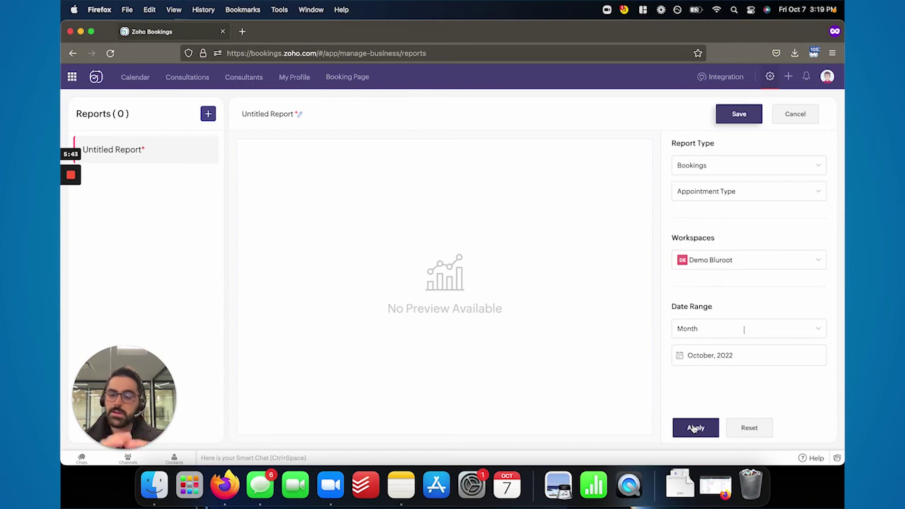